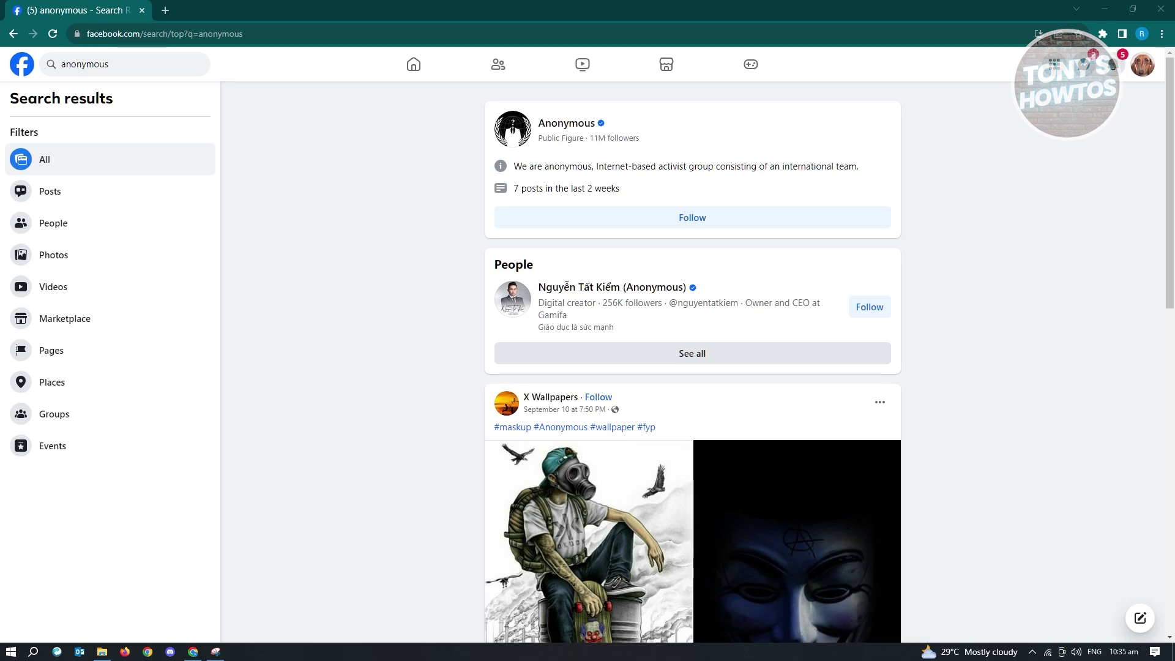
# - Filter the 'anonymous' search results to show only groups
pyautogui.click(65, 422)
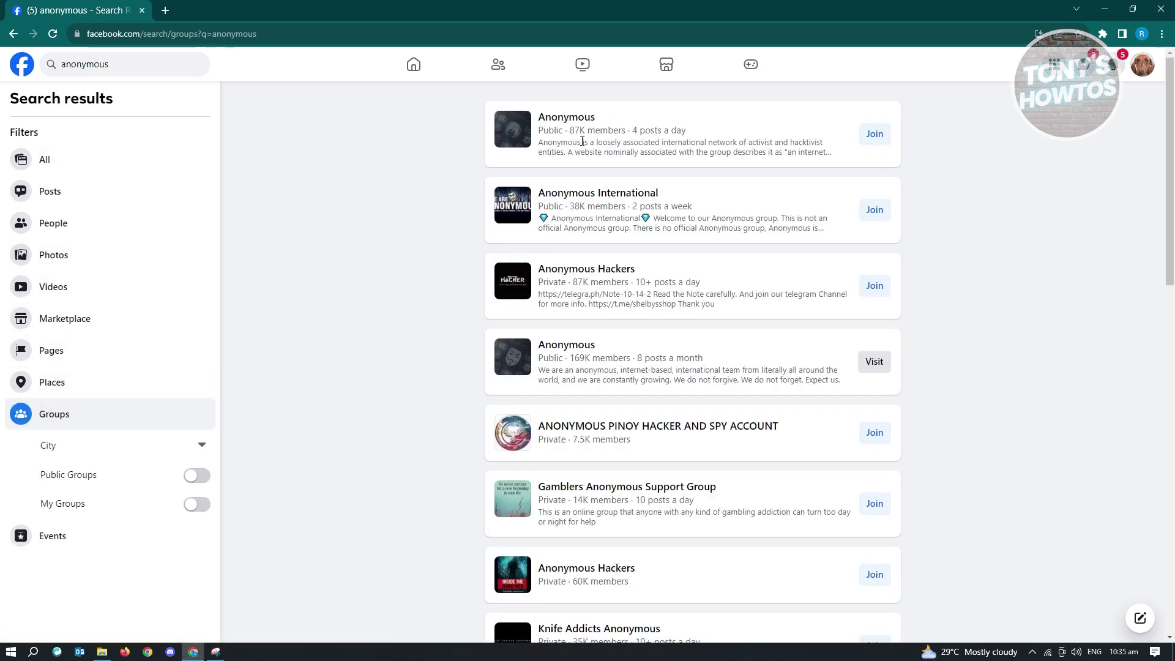
# - Open the public Anonymous group with 87.1K members
pyautogui.click(581, 124)
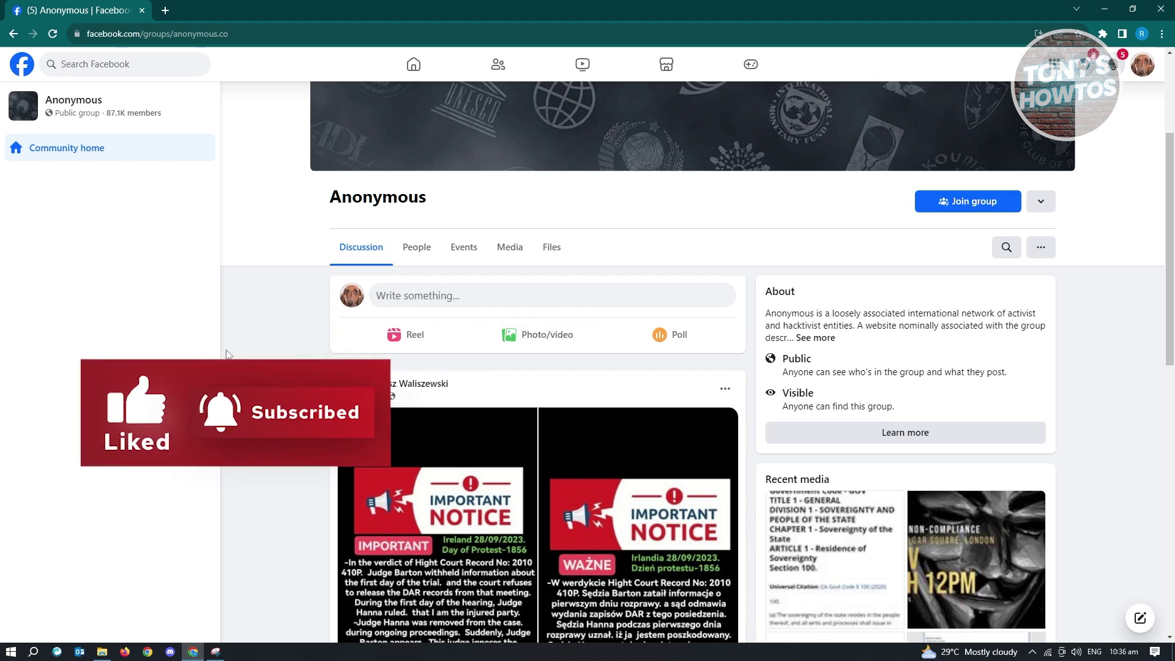
# - Start a new post in the Anonymous group and switch on Post anonymously
pyautogui.click(472, 295)
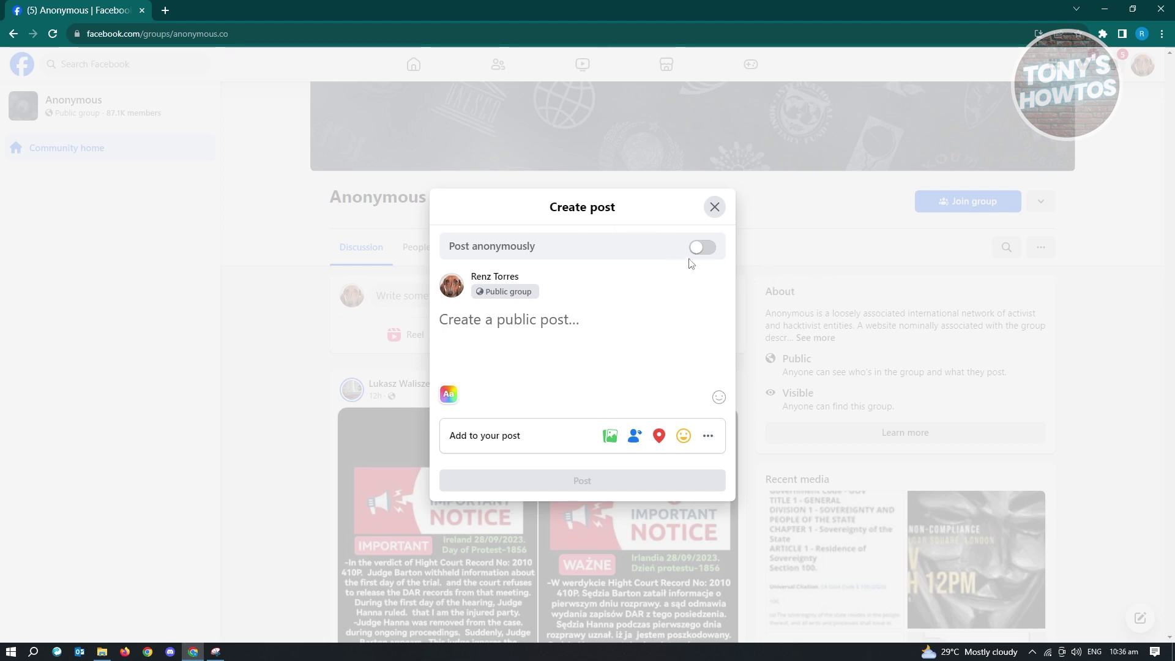
pyautogui.click(704, 247)
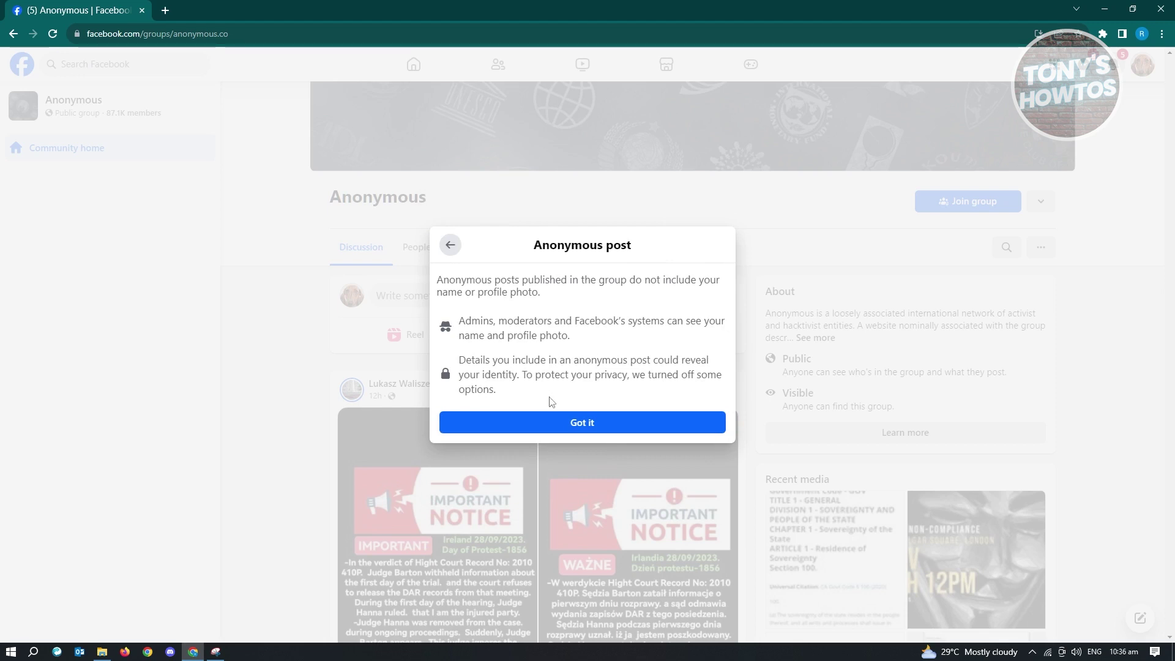
# - Dismiss the anonymous-post explanation and close the post dialog without posting
pyautogui.click(588, 424)
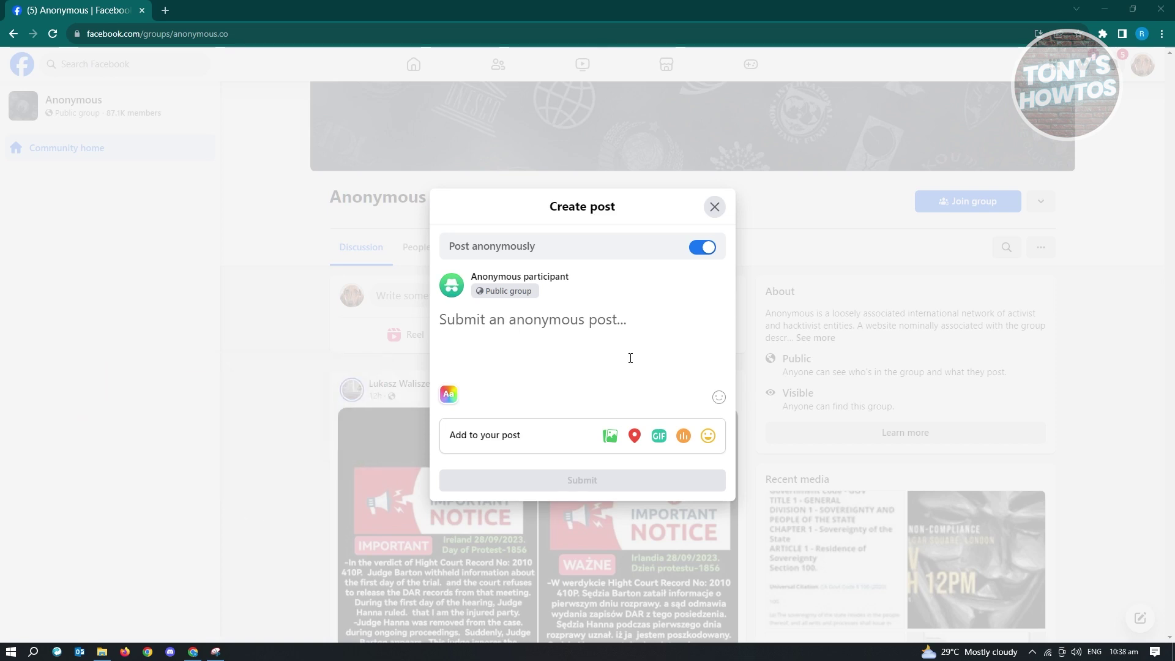
pyautogui.click(714, 206)
# - Go back through the search results and open The Anime Nerds Institute group
pyautogui.click(13, 34)
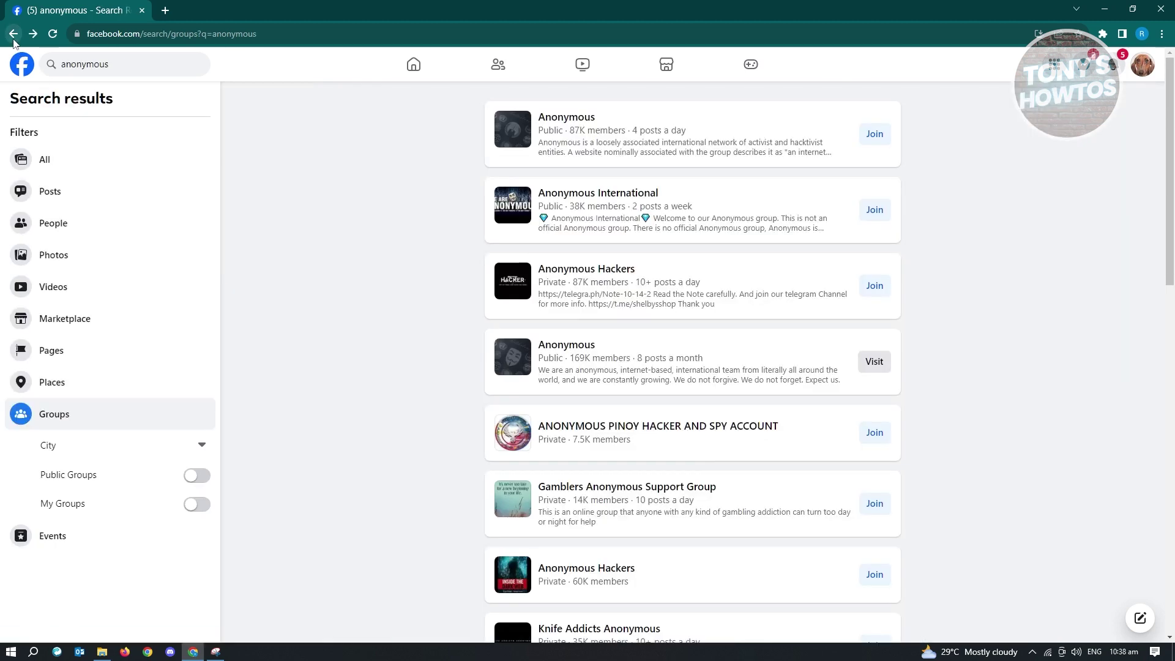
pyautogui.click(12, 35)
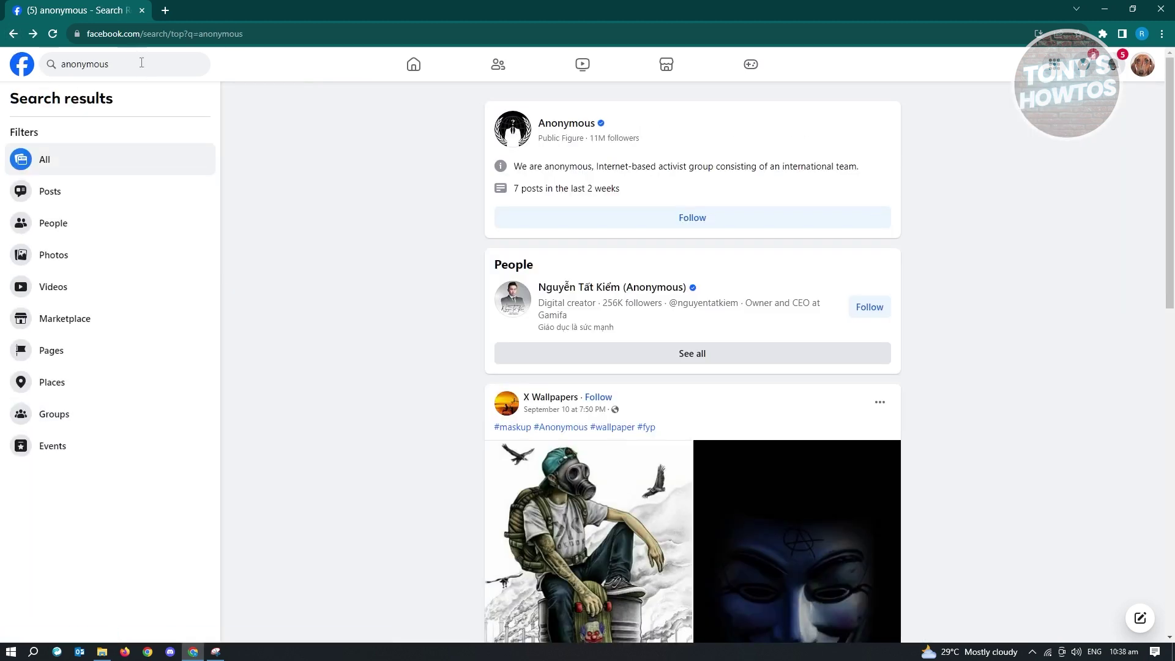
pyautogui.click(12, 34)
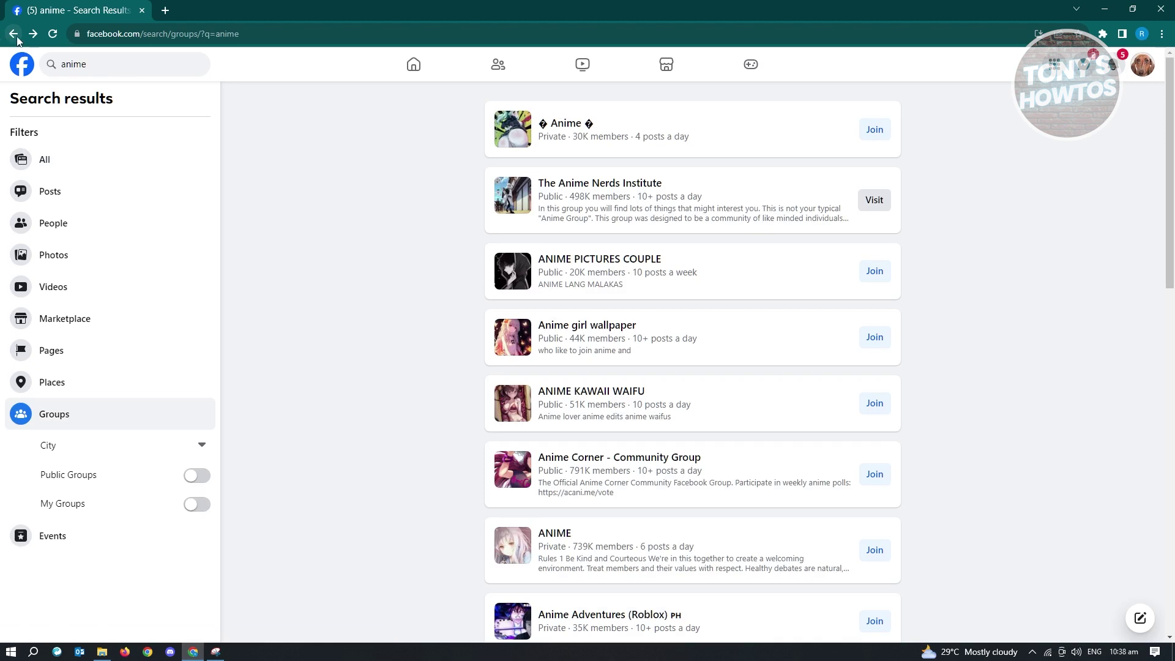
pyautogui.moveTo(599, 183)
pyautogui.click(620, 186)
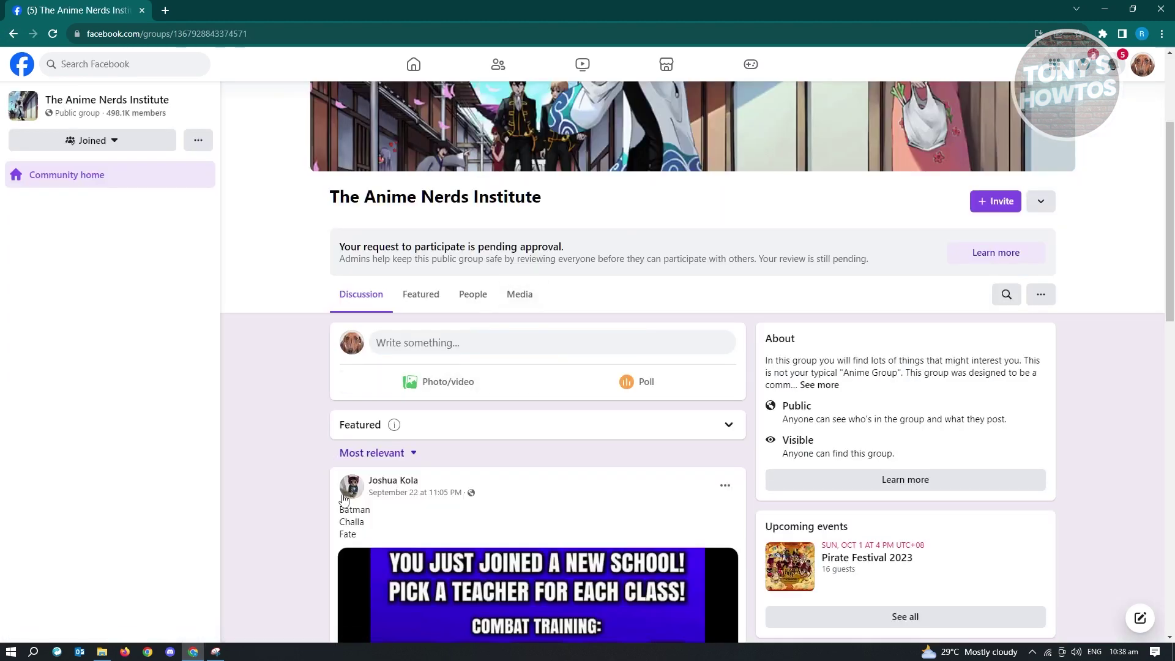
# - Start a new post in The Anime Nerds Institute group
pyautogui.click(420, 343)
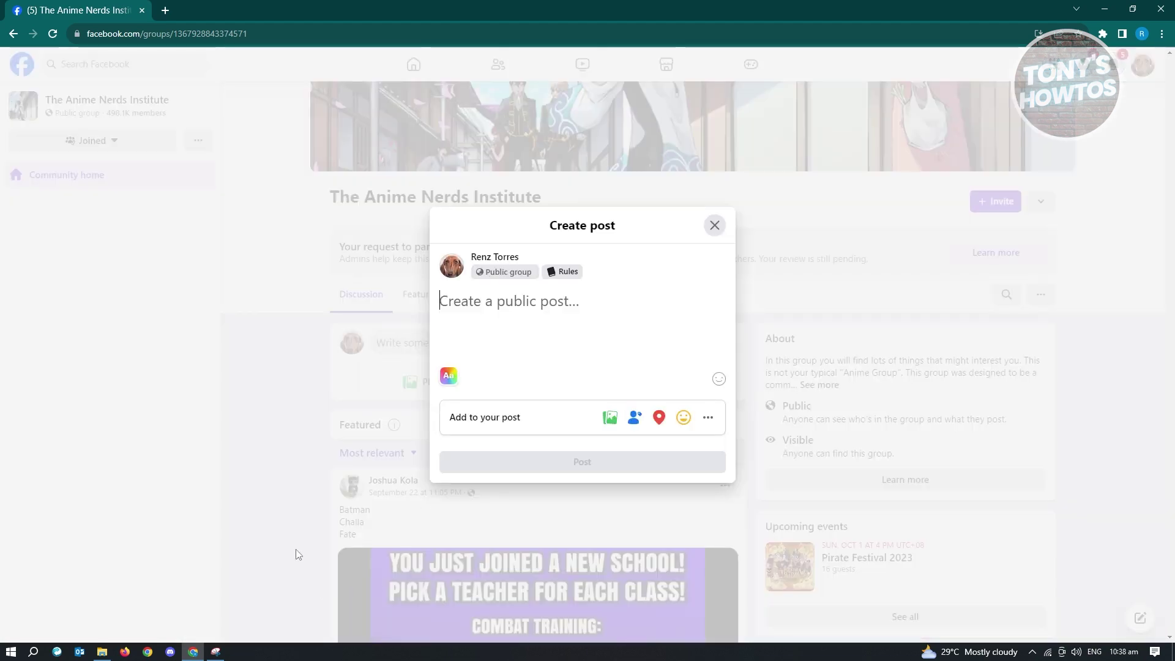